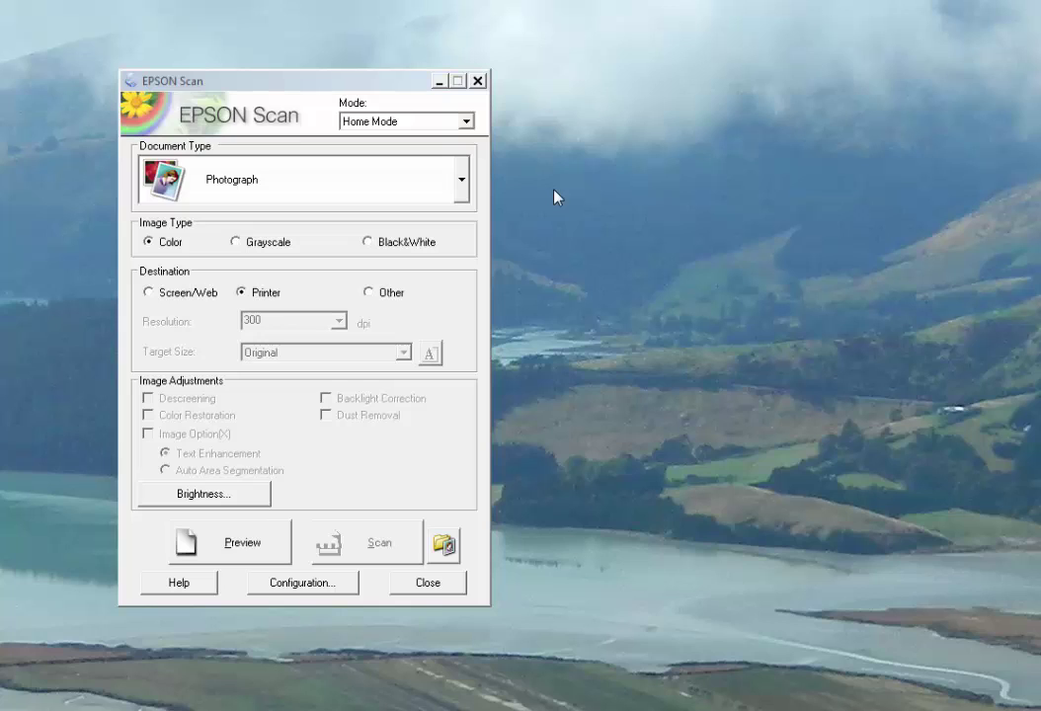
Step: Switch EPSON Scan to Professional Mode and move its window up to show the bottom
click(468, 132)
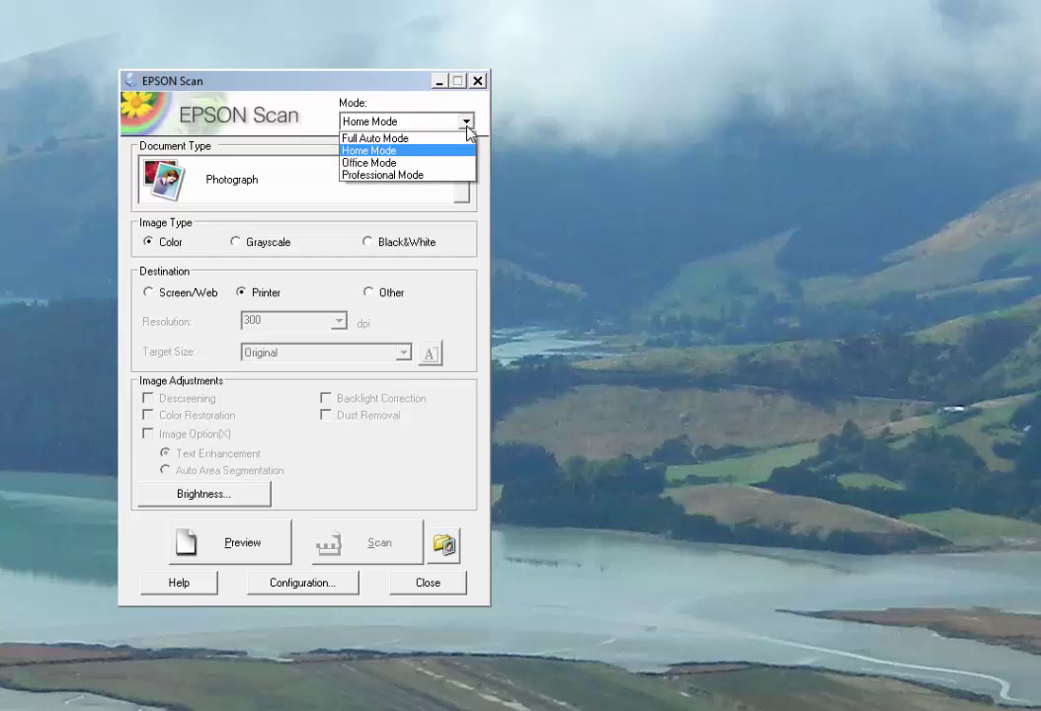
click(445, 176)
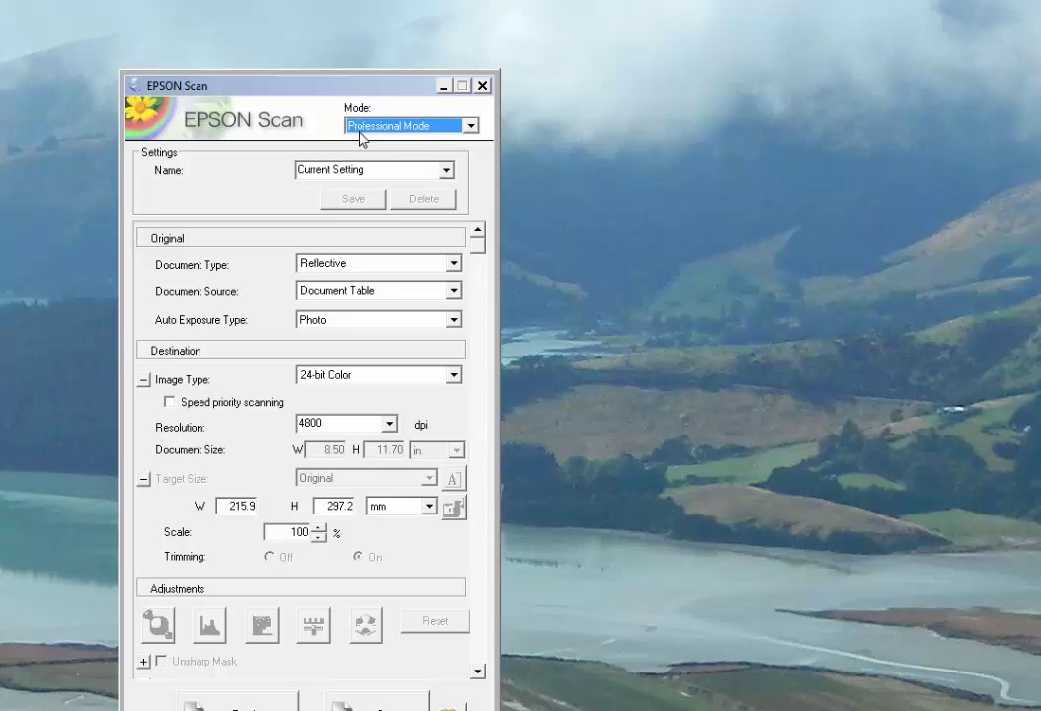
drag(323, 92, 302, 26)
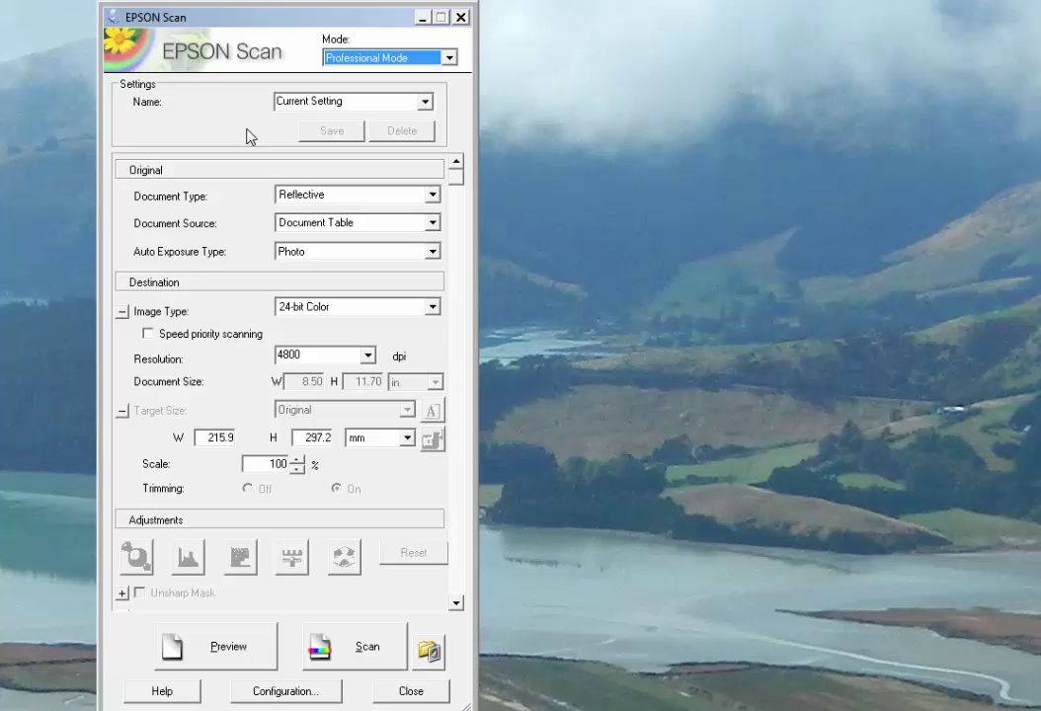
Step: Keep Reflective as the document type and Document Table as the document source
click(363, 203)
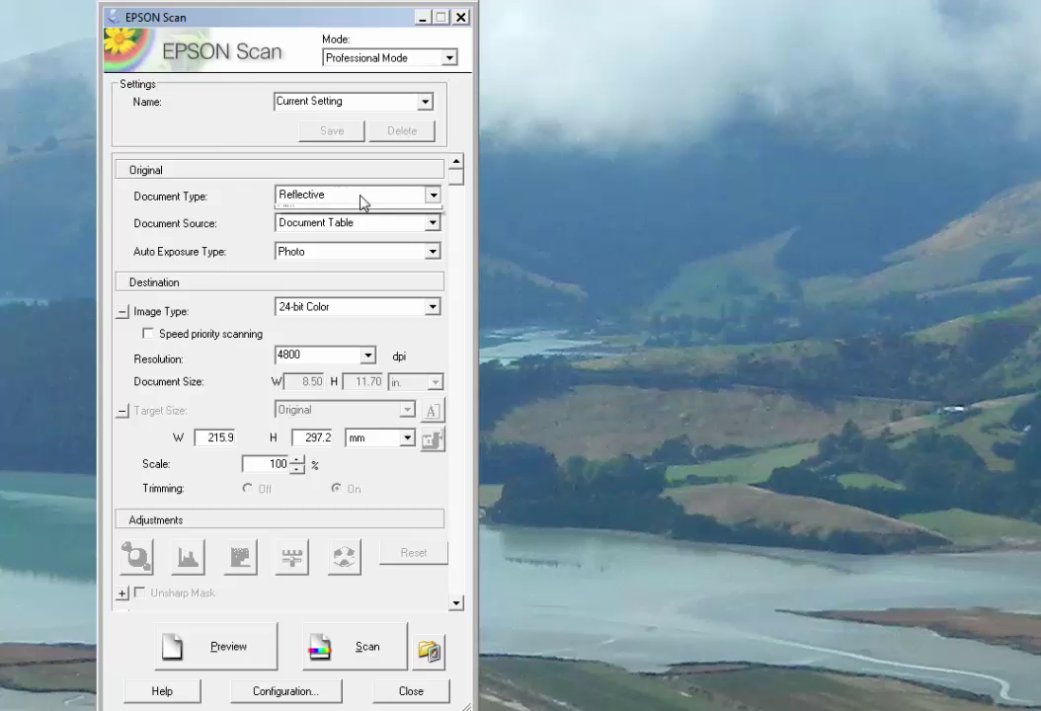
click(361, 203)
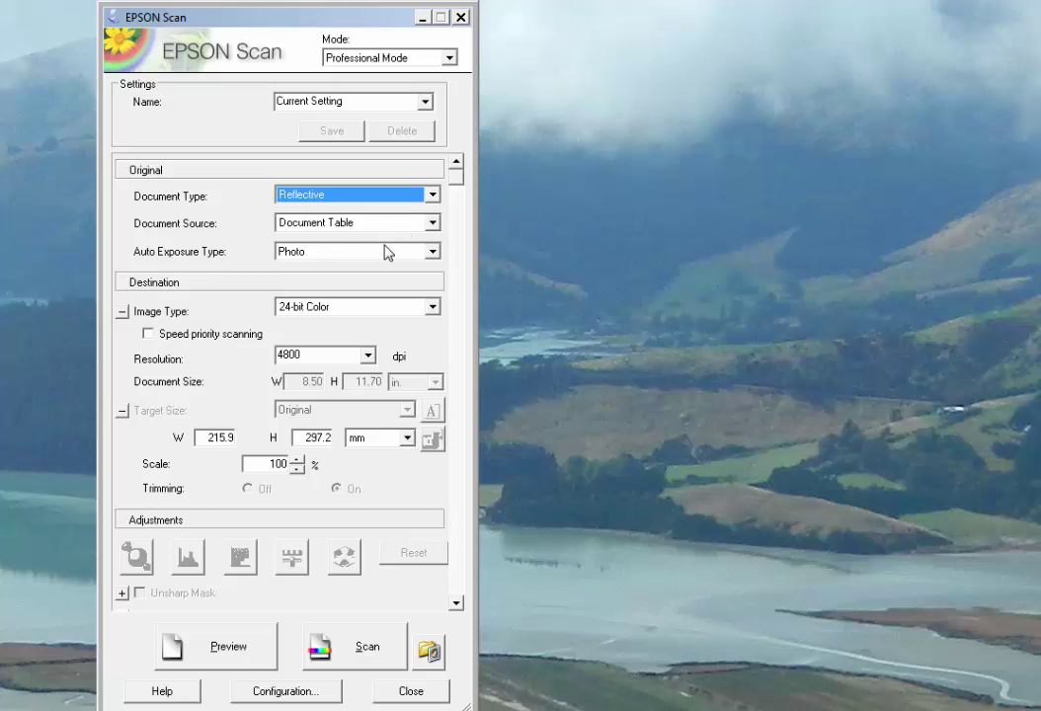
click(432, 223)
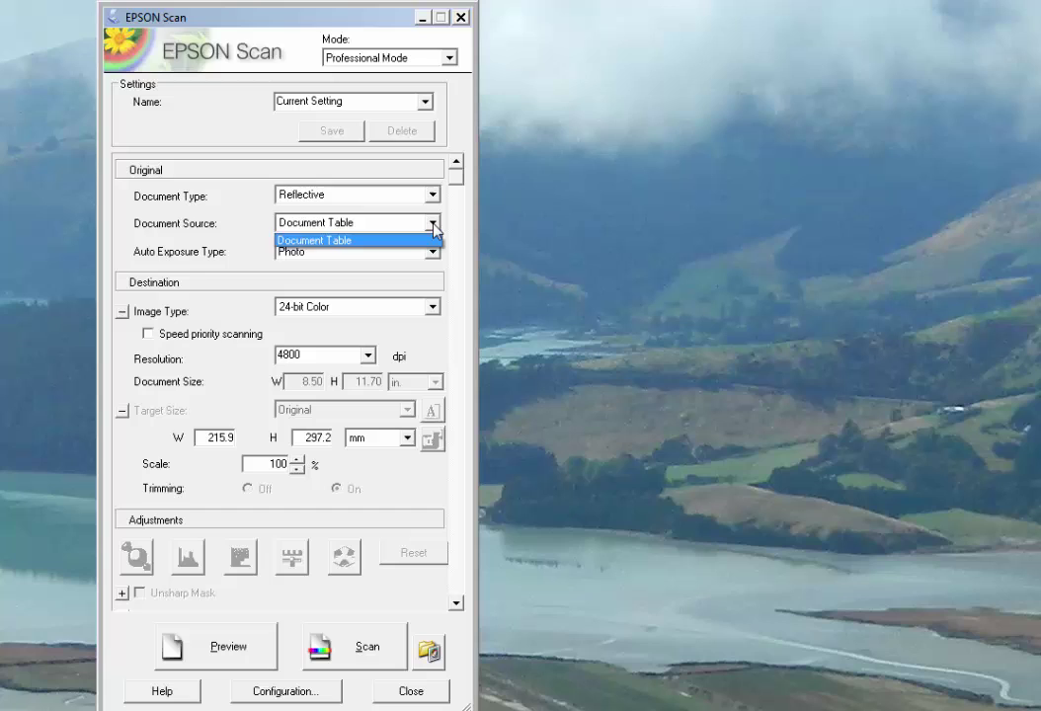
click(434, 226)
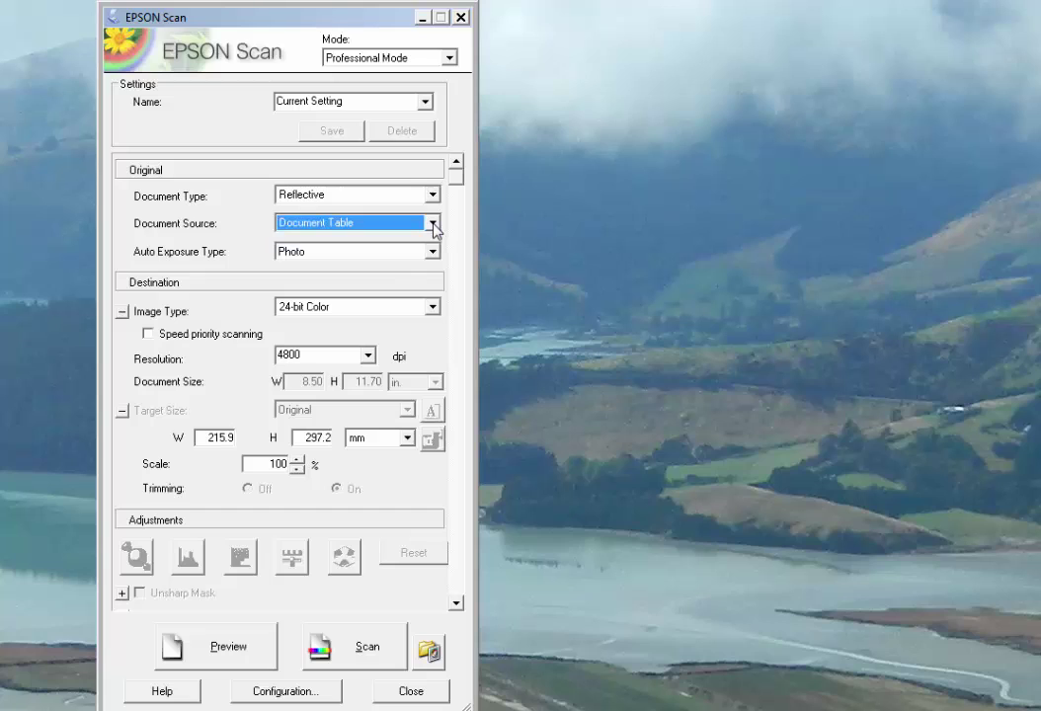
click(290, 693)
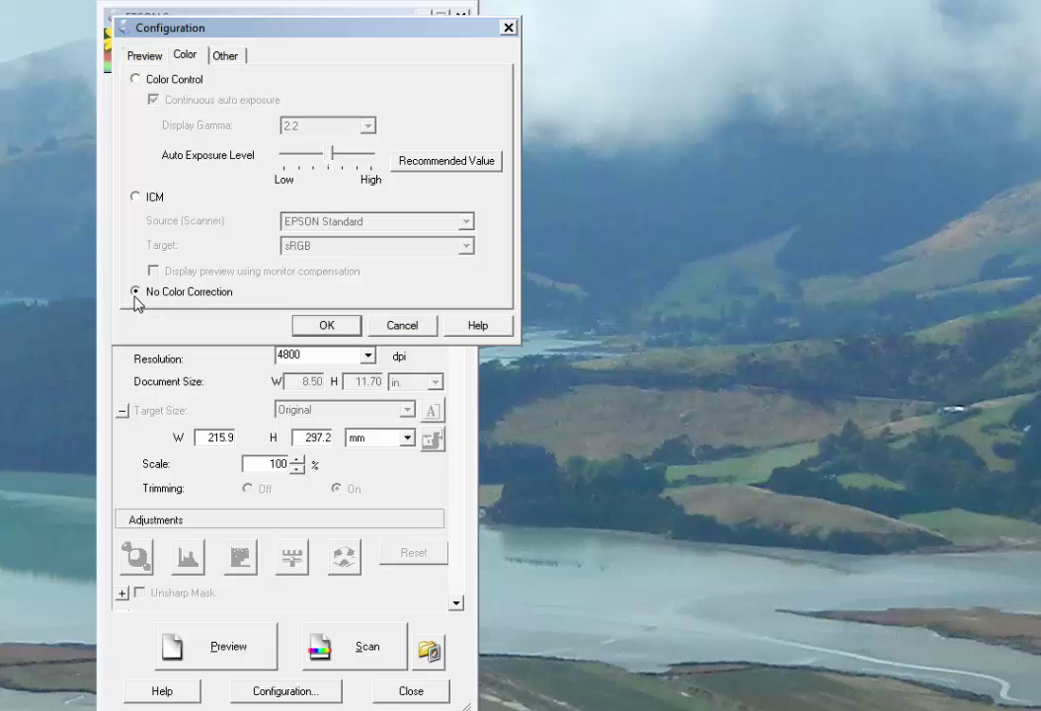
click(304, 334)
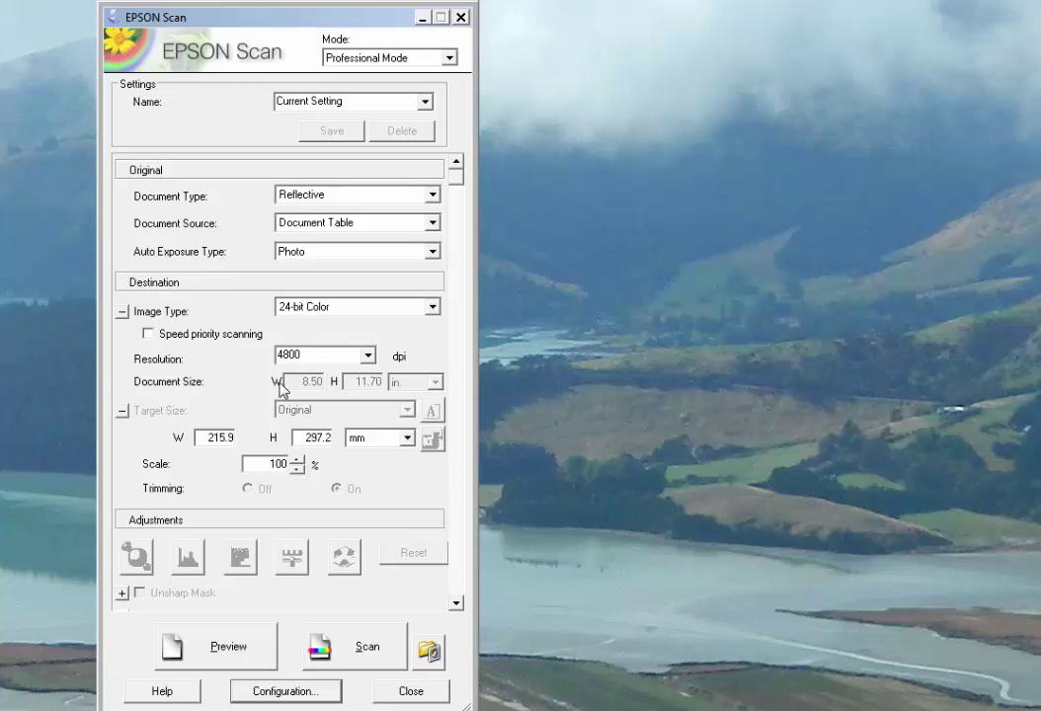
Step: Run a preview scan of the test cards
click(228, 647)
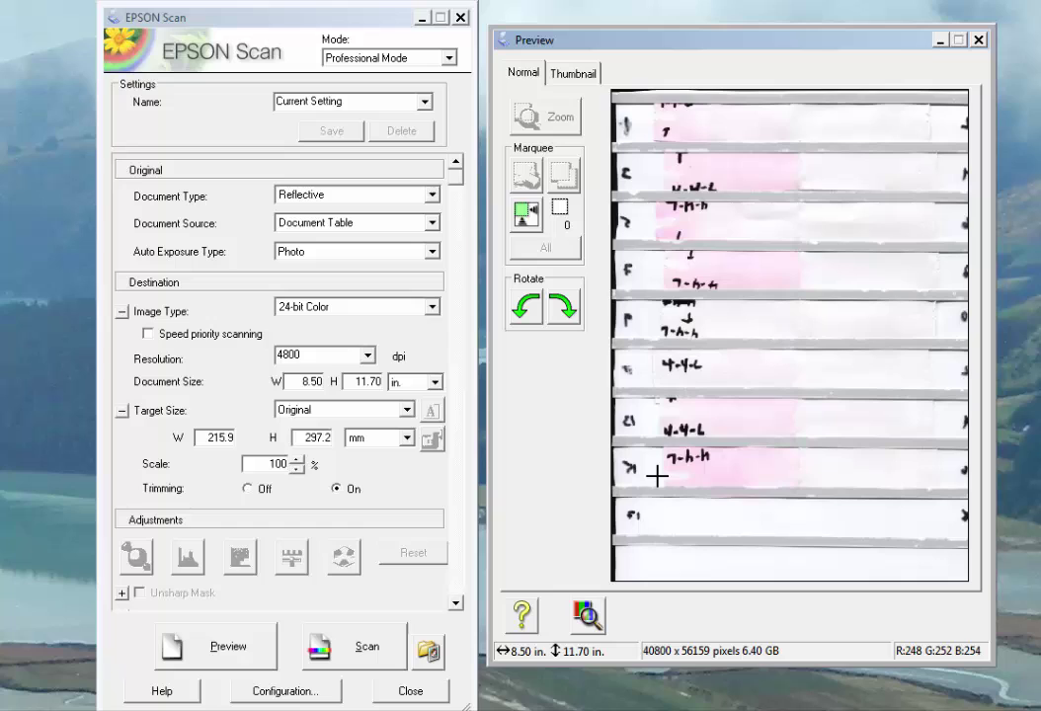
Step: Switch document size units to millimetres and draw a 20 × 20 mm marquee on the first card
click(434, 383)
click(422, 407)
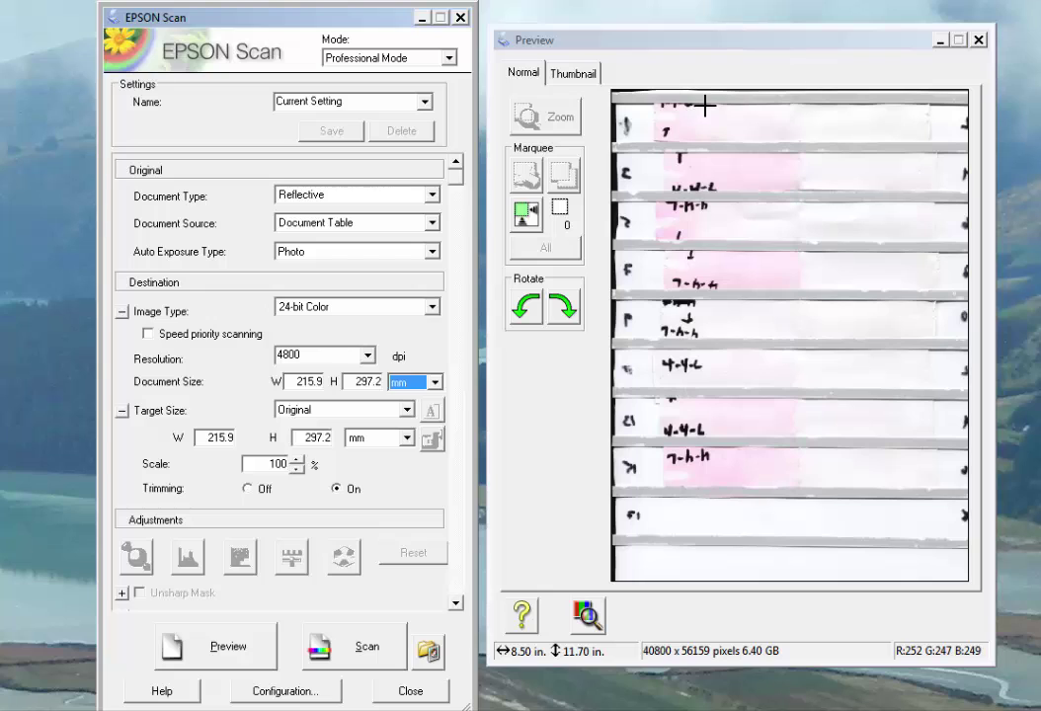
drag(705, 105, 743, 143)
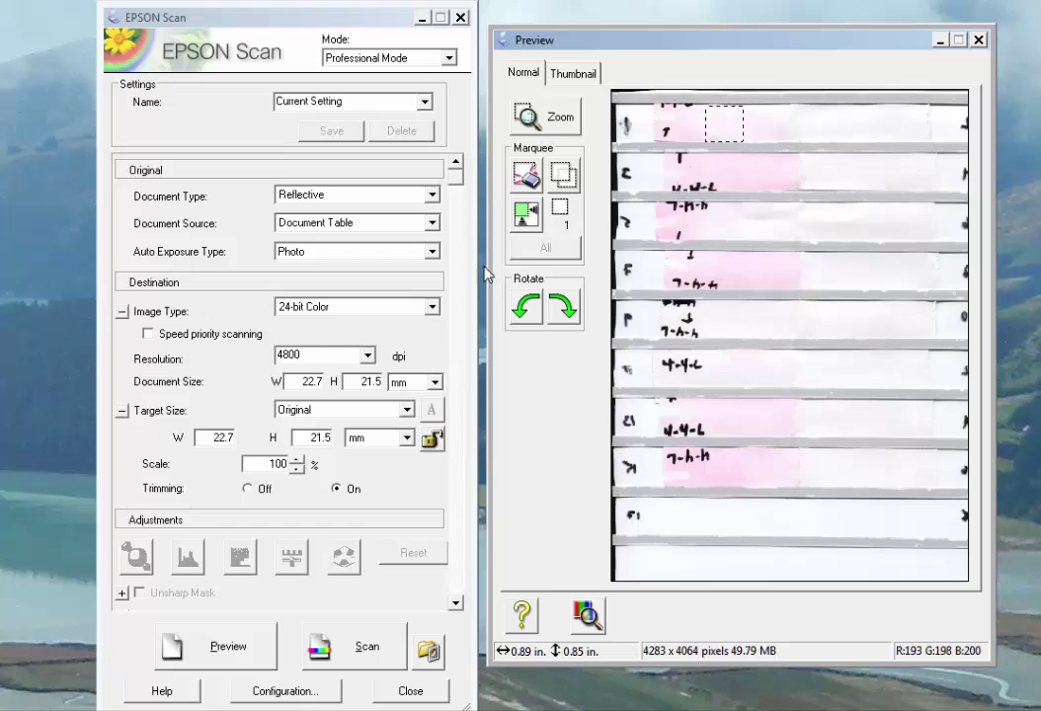
double_click(300, 385)
text(20)
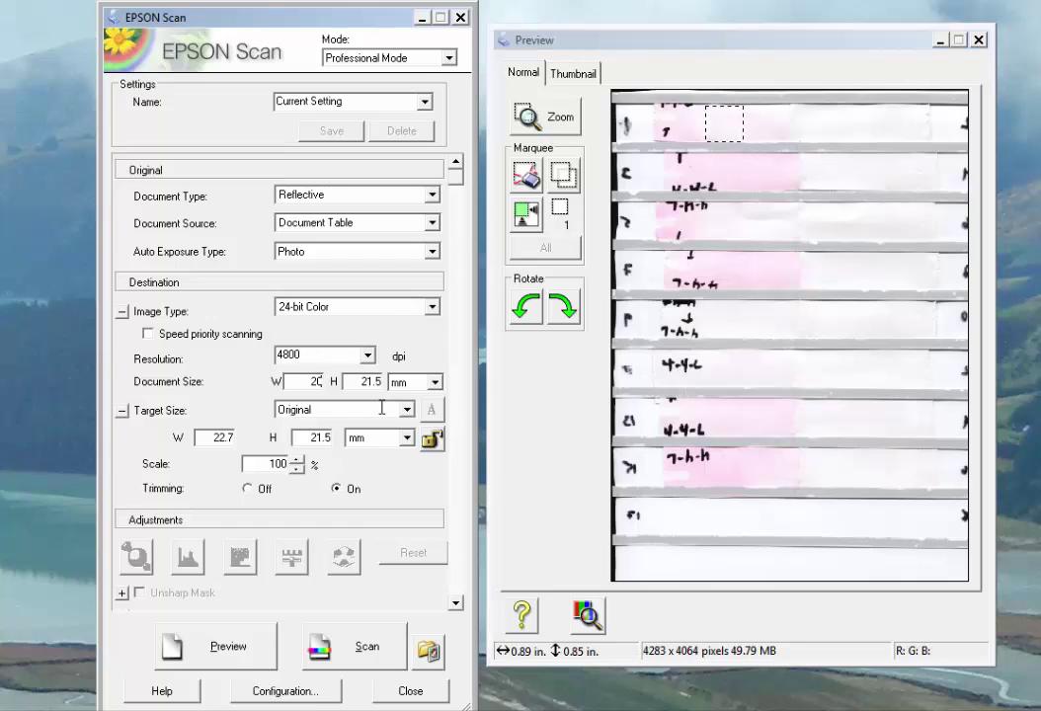
key(Tab)
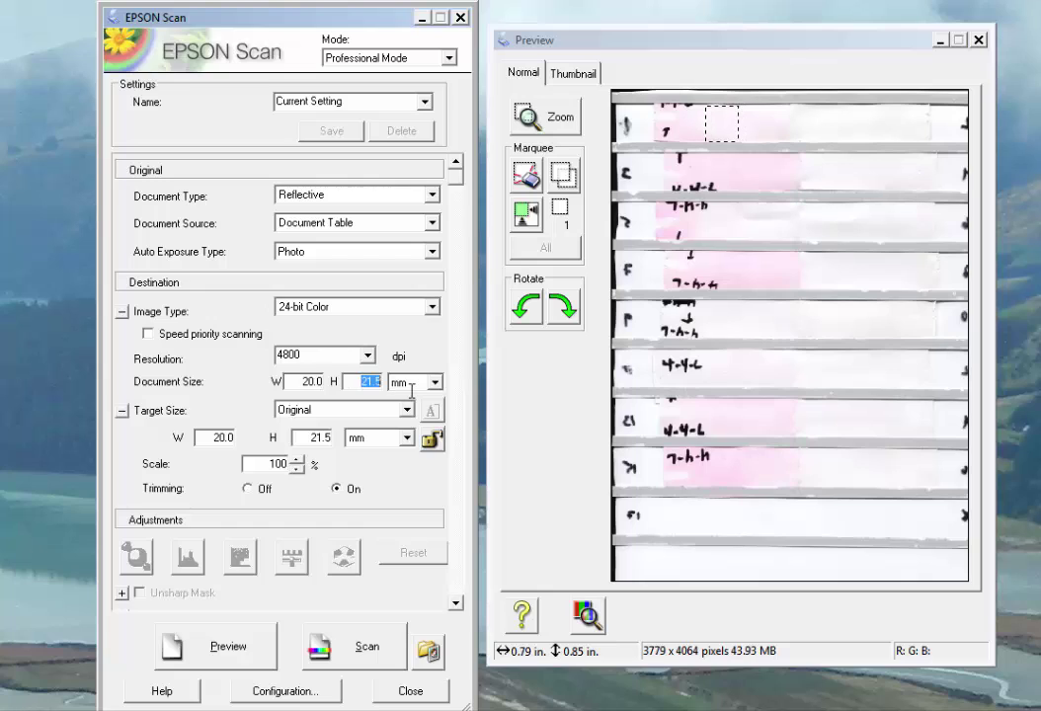
text(20)
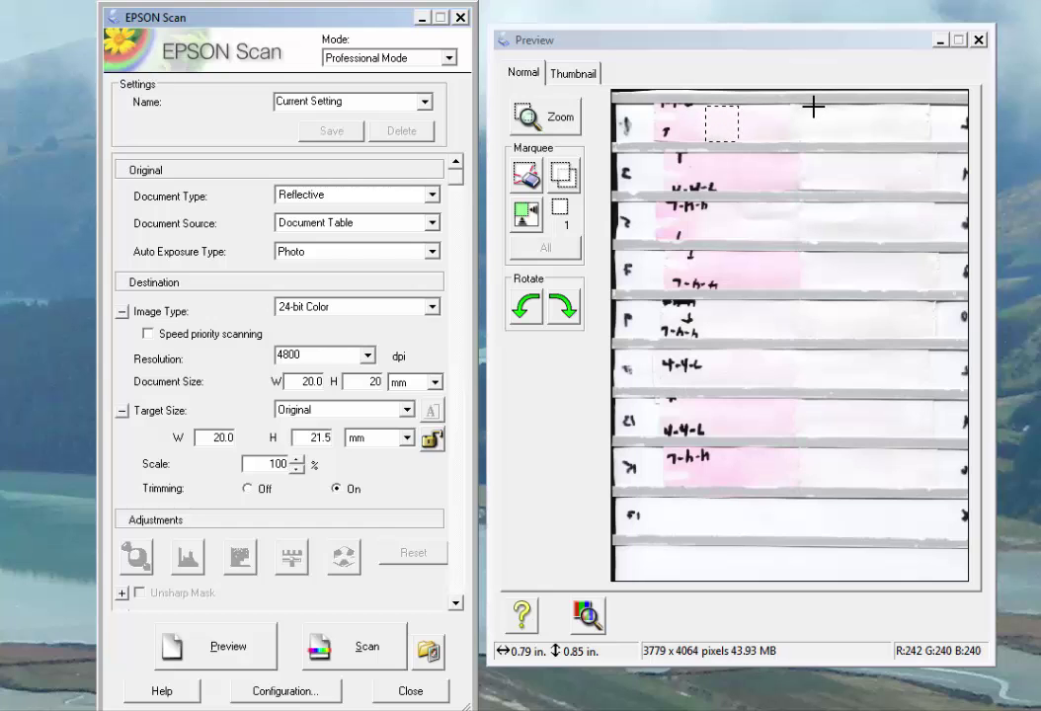
Step: Add two more 20 × 20 mm marquees, one further right on the first card, one on the second
drag(813, 106, 849, 142)
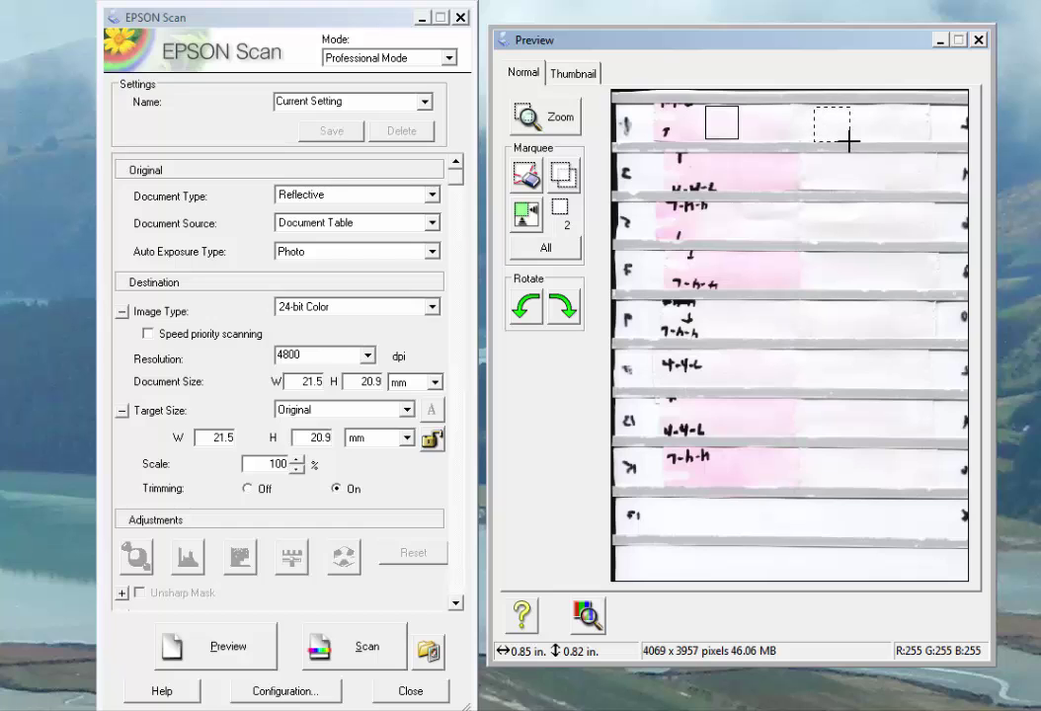
double_click(310, 381)
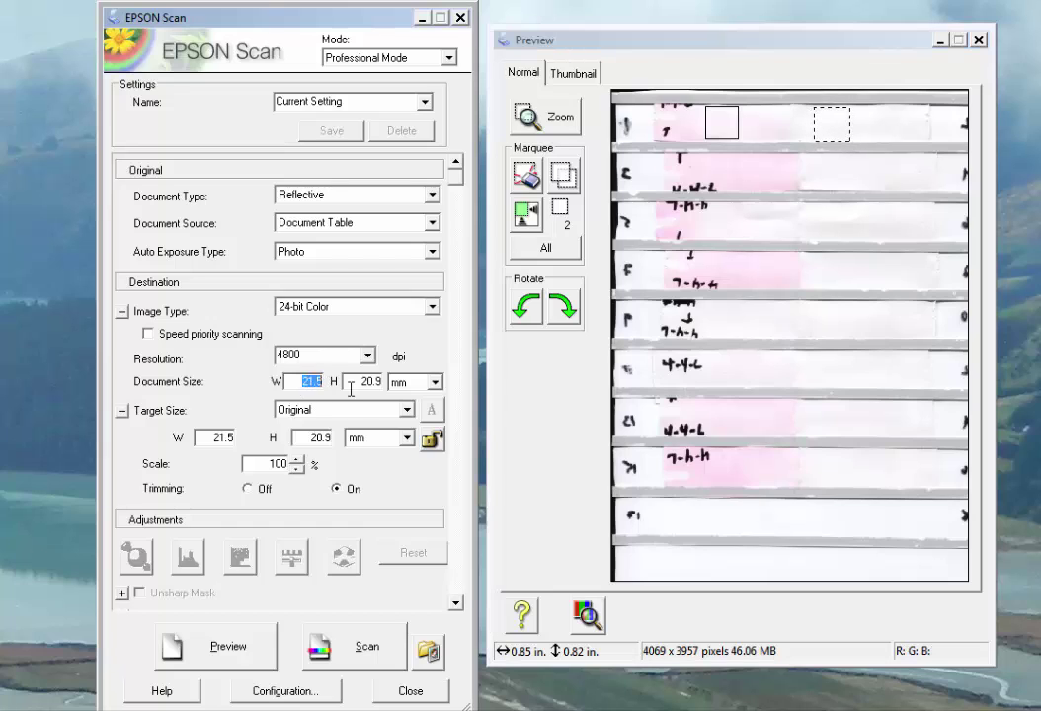
text(20)
key(Tab)
text(20)
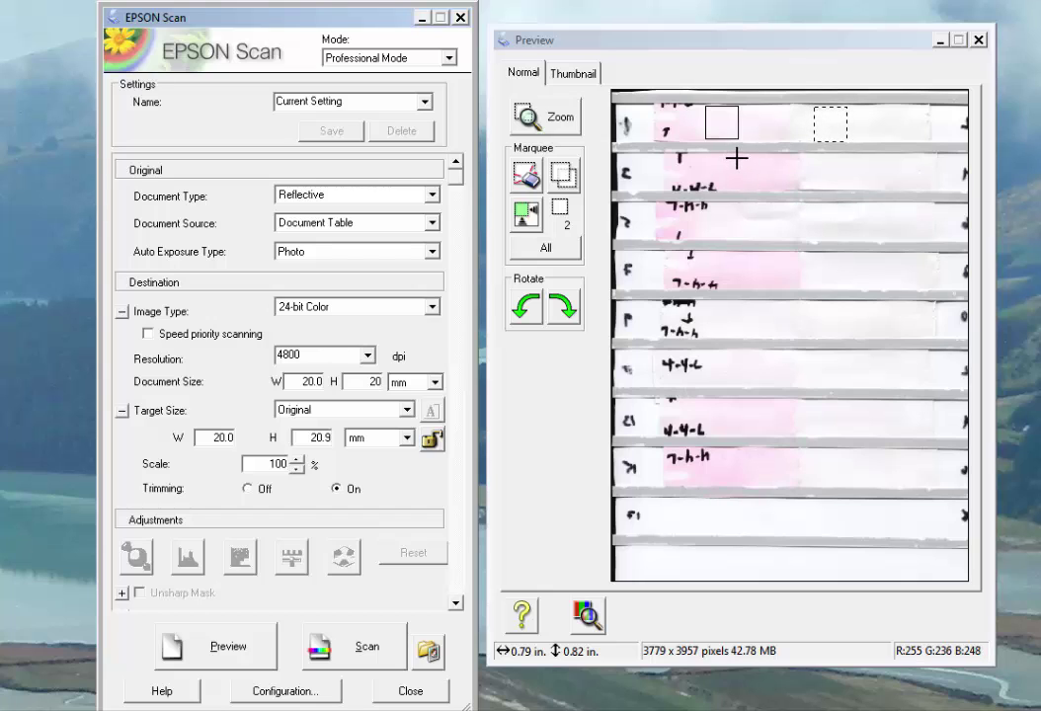
drag(737, 155, 770, 189)
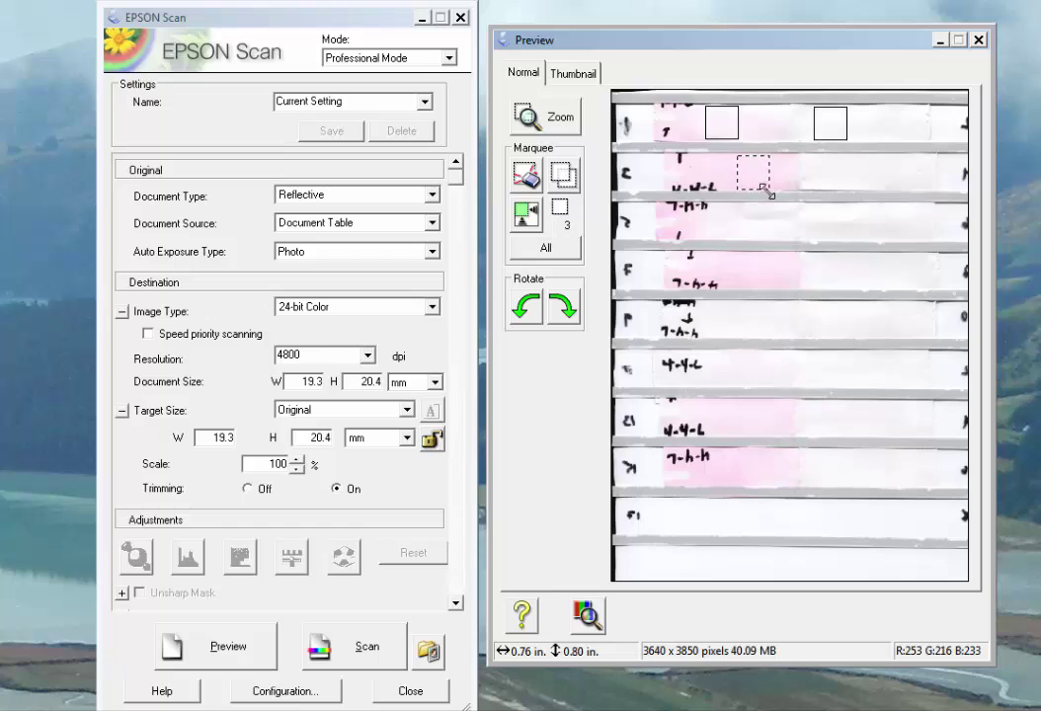
double_click(312, 381)
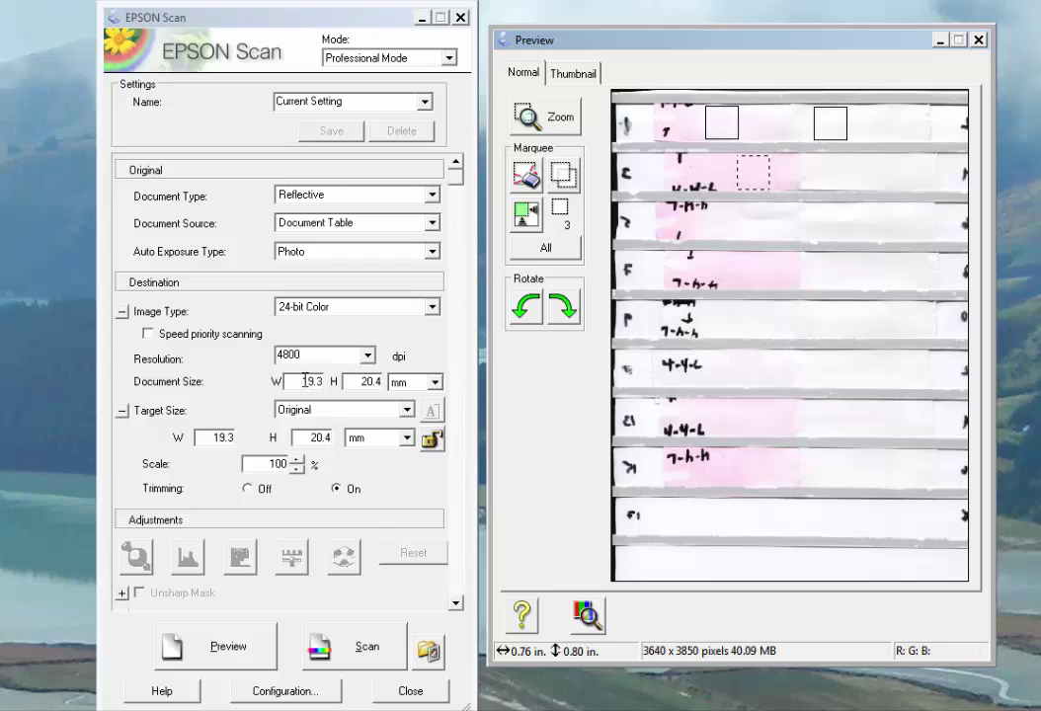
text(20)
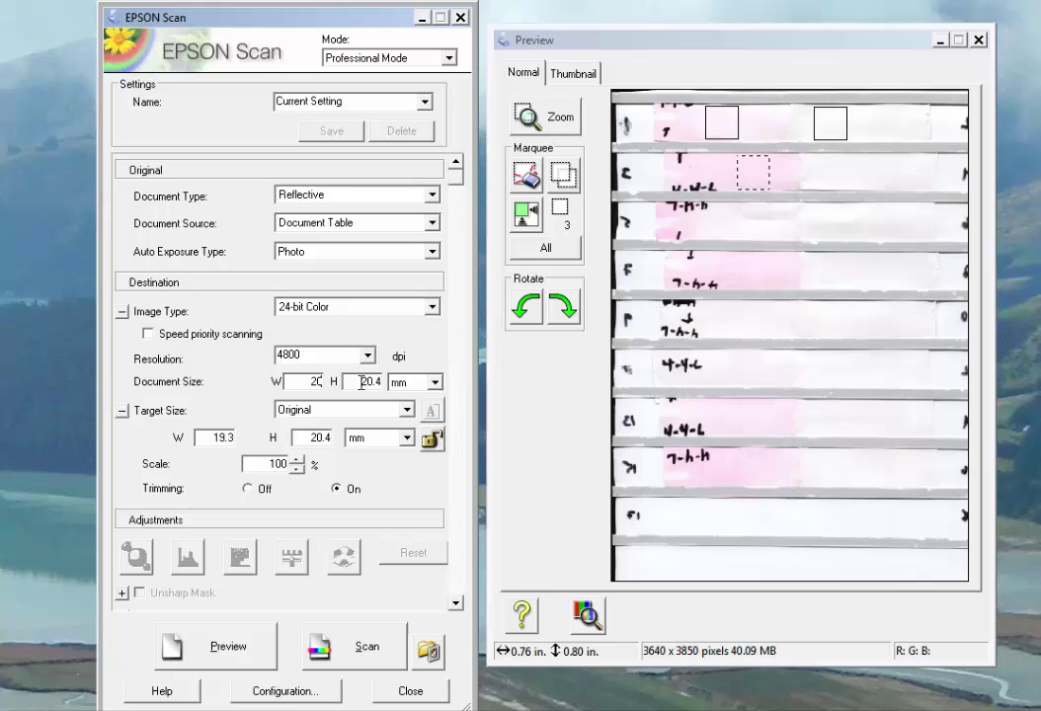
double_click(370, 384)
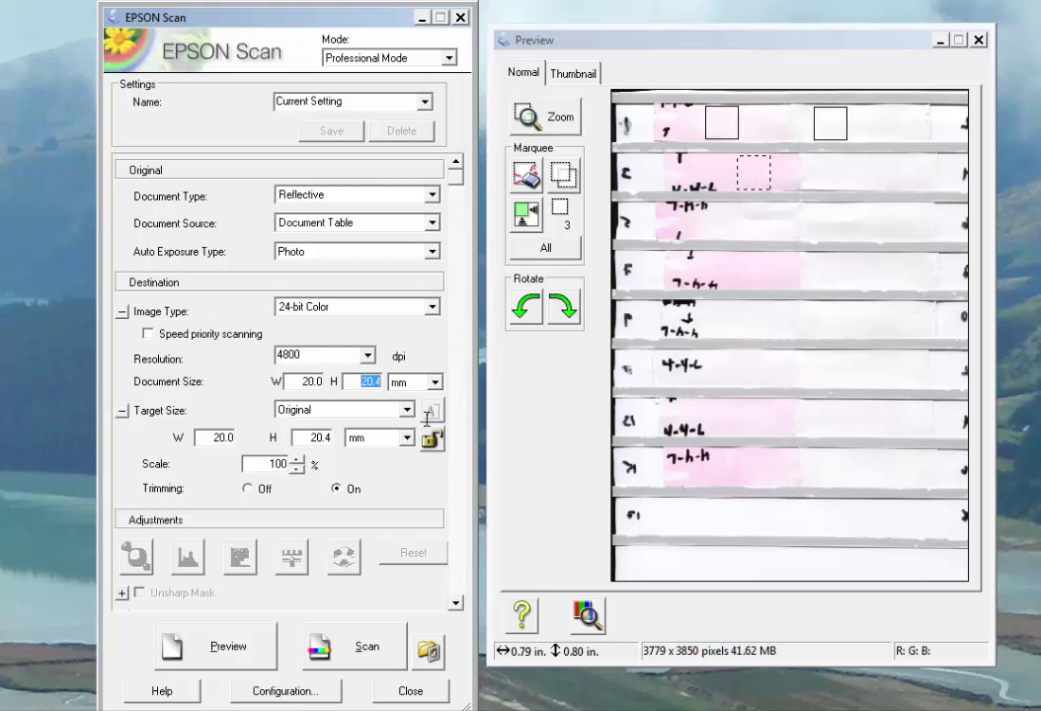
text(20)
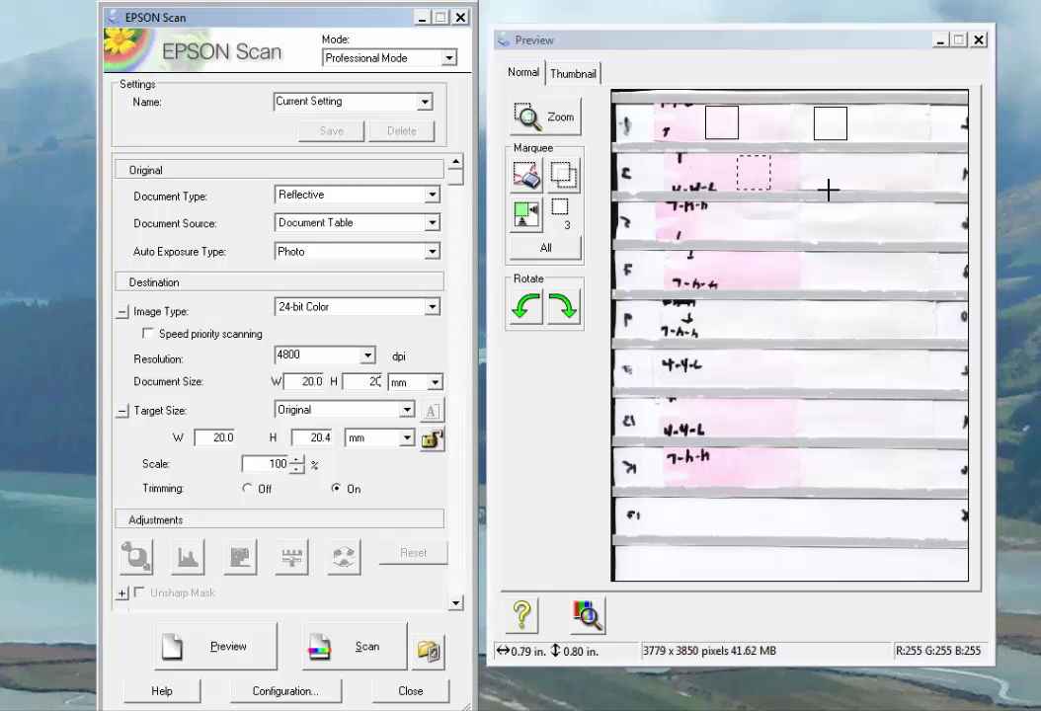
click(753, 173)
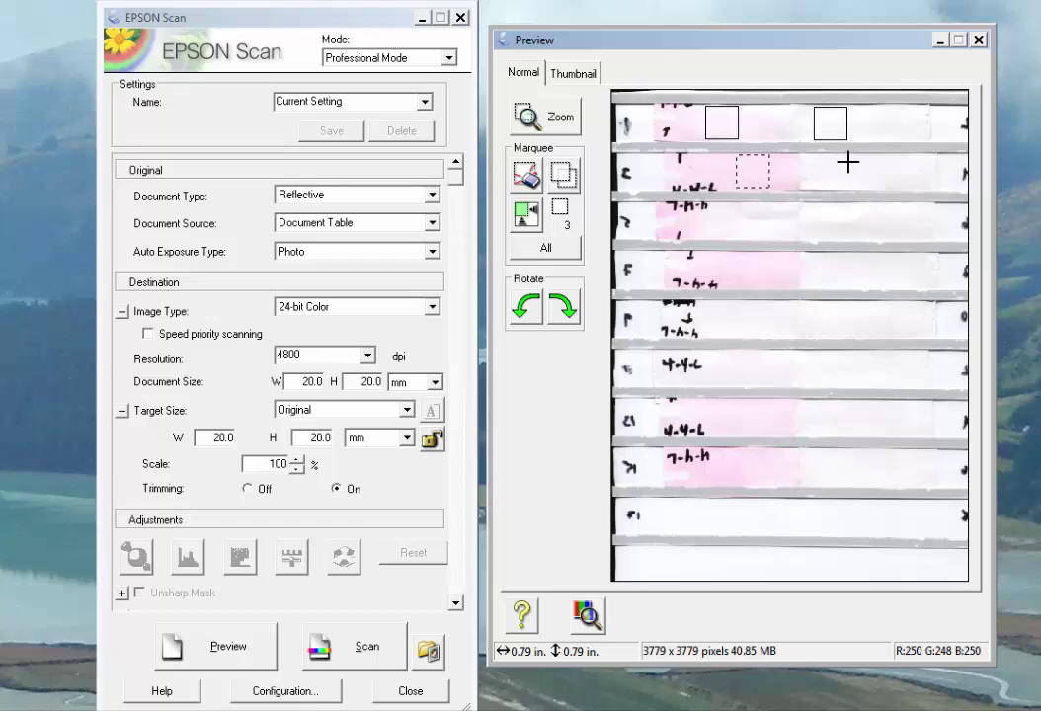
Step: Draw a 20 × 20 mm marquee over the second card's white area
drag(850, 156, 884, 191)
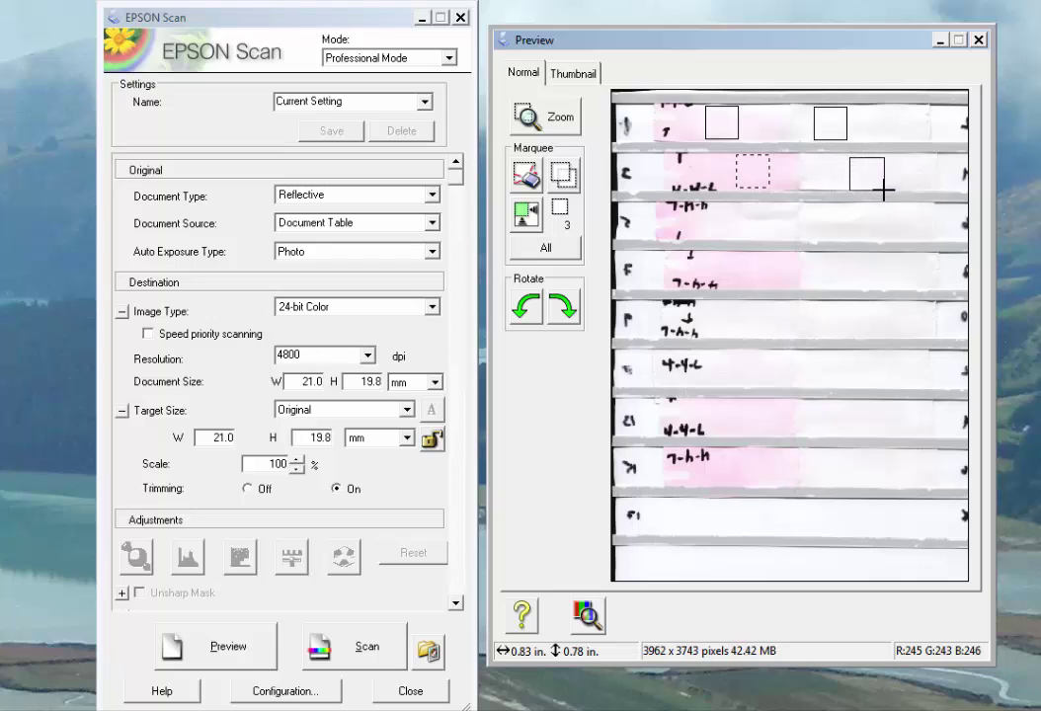
double_click(308, 381)
text(20)
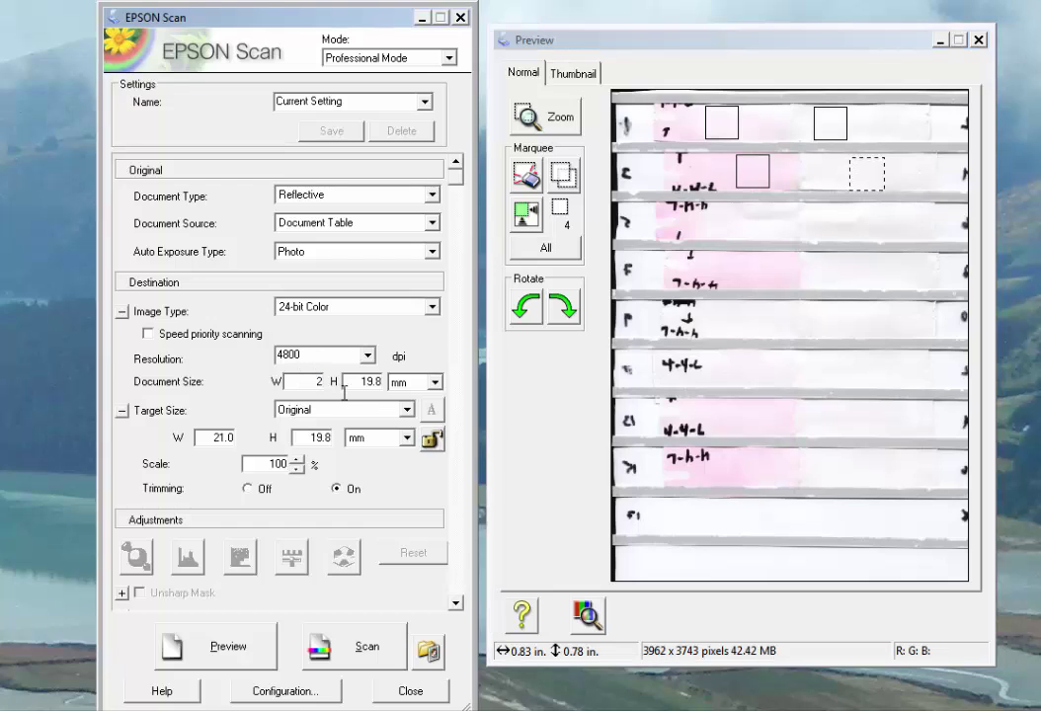
double_click(366, 381)
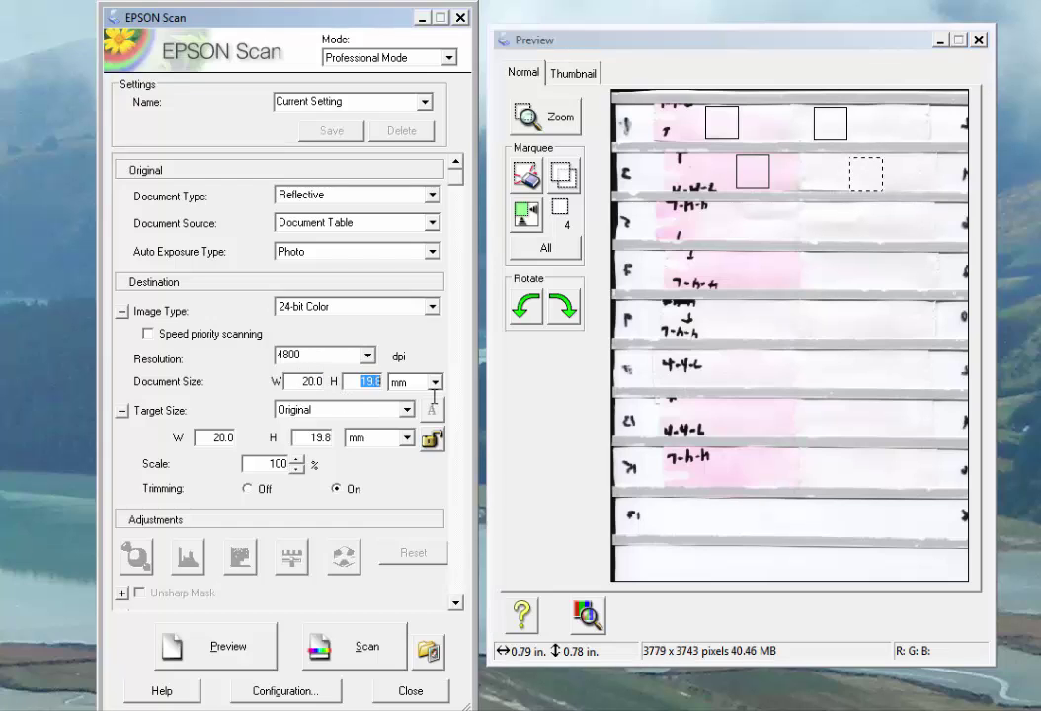
text(20)
key(Return)
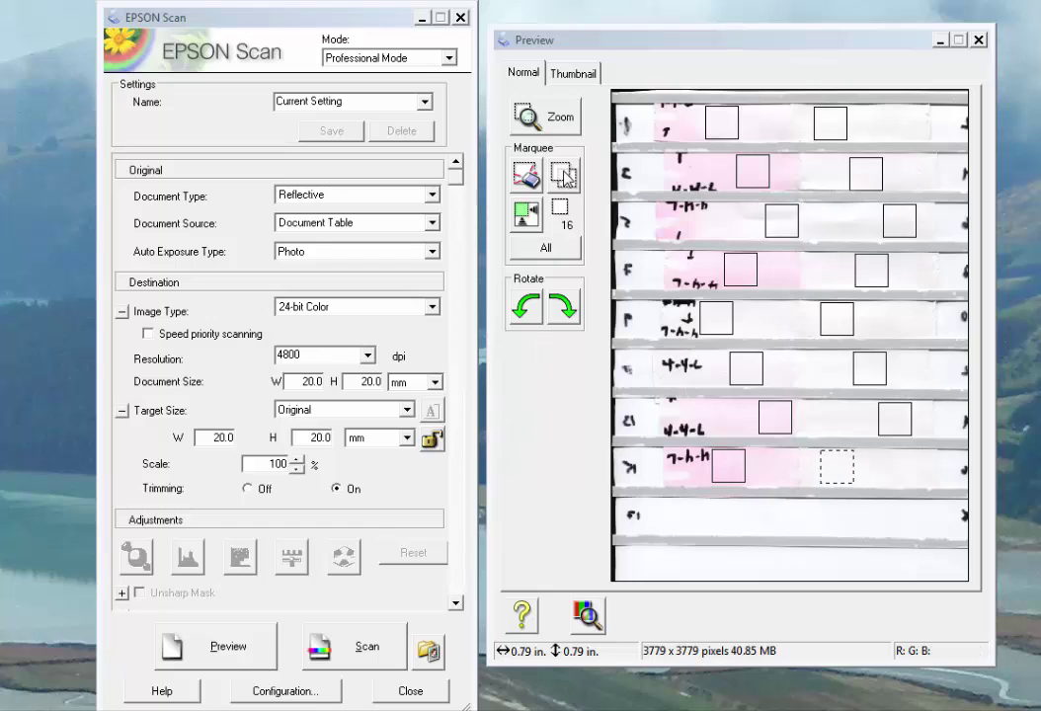
Step: Select all 16 marquees for scanning
click(548, 250)
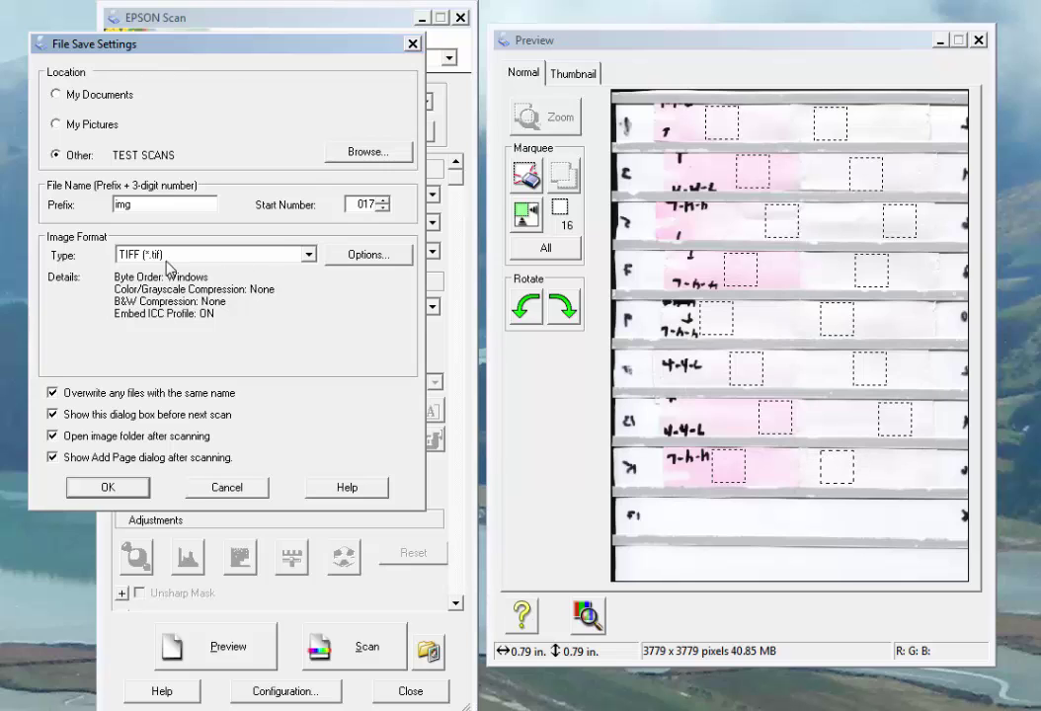
Step: Keep TIFF as the output format and turn off overwriting files with the same name
click(307, 256)
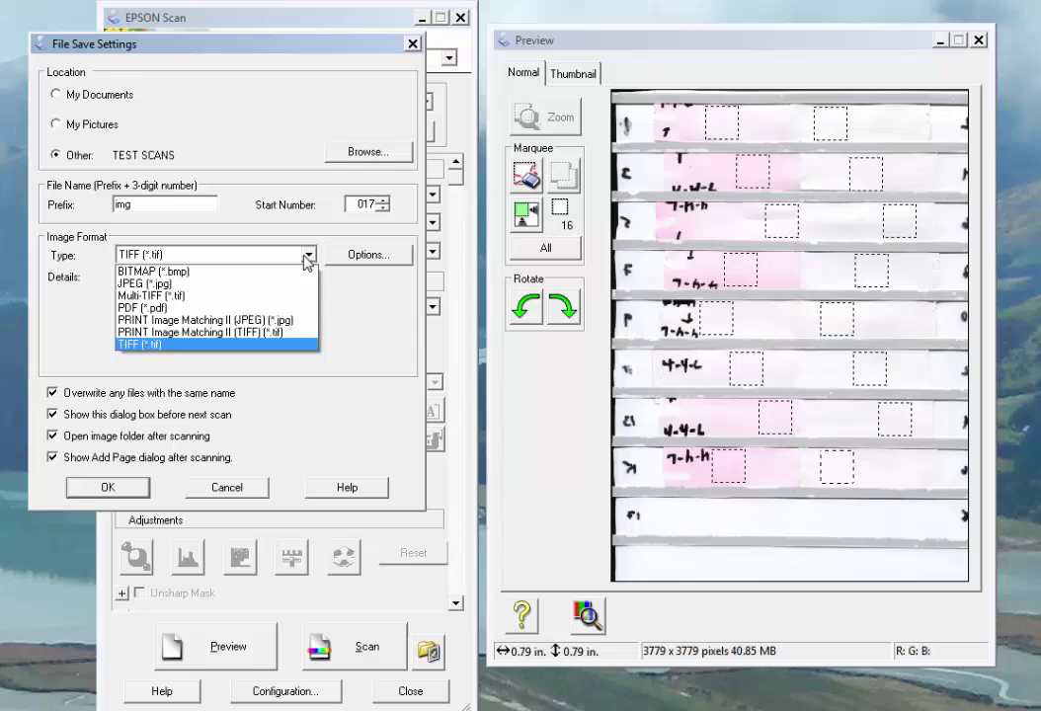
click(307, 257)
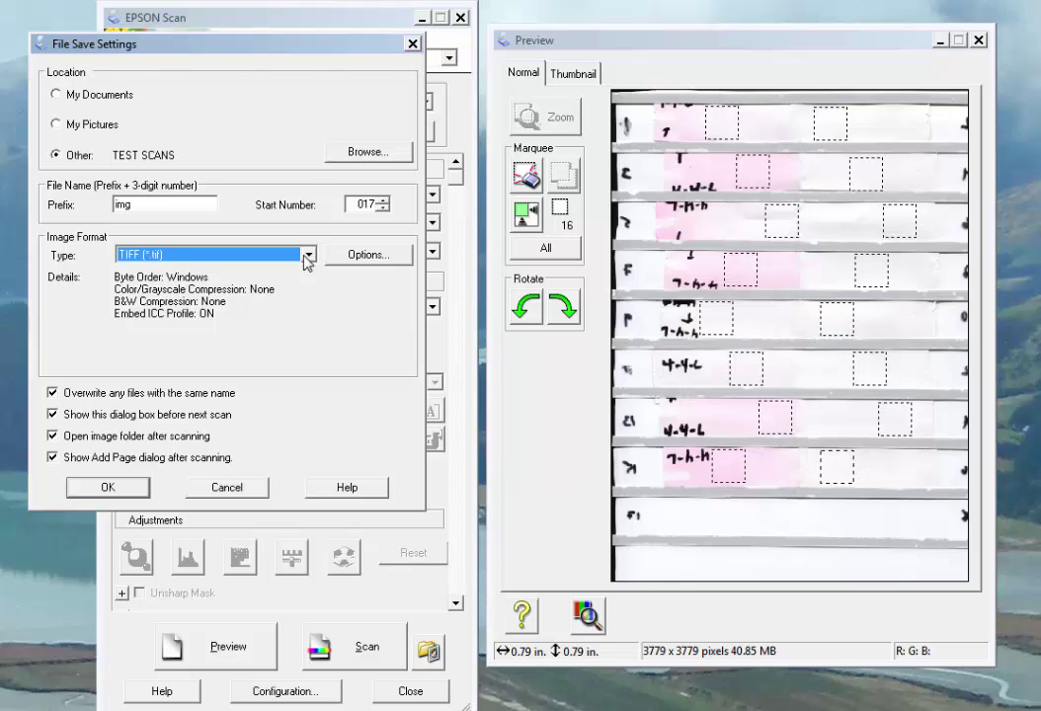
click(55, 395)
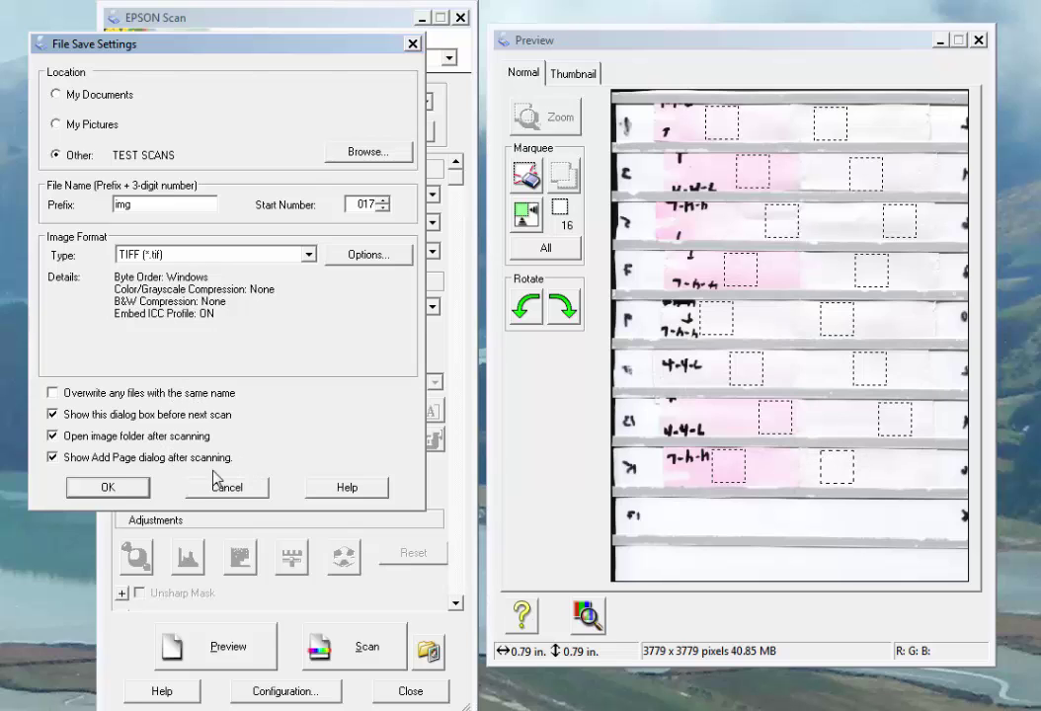
Step: Accept the file save settings and move the high-resolution warning to the screen centre
click(120, 488)
click(121, 488)
drag(454, 644, 523, 294)
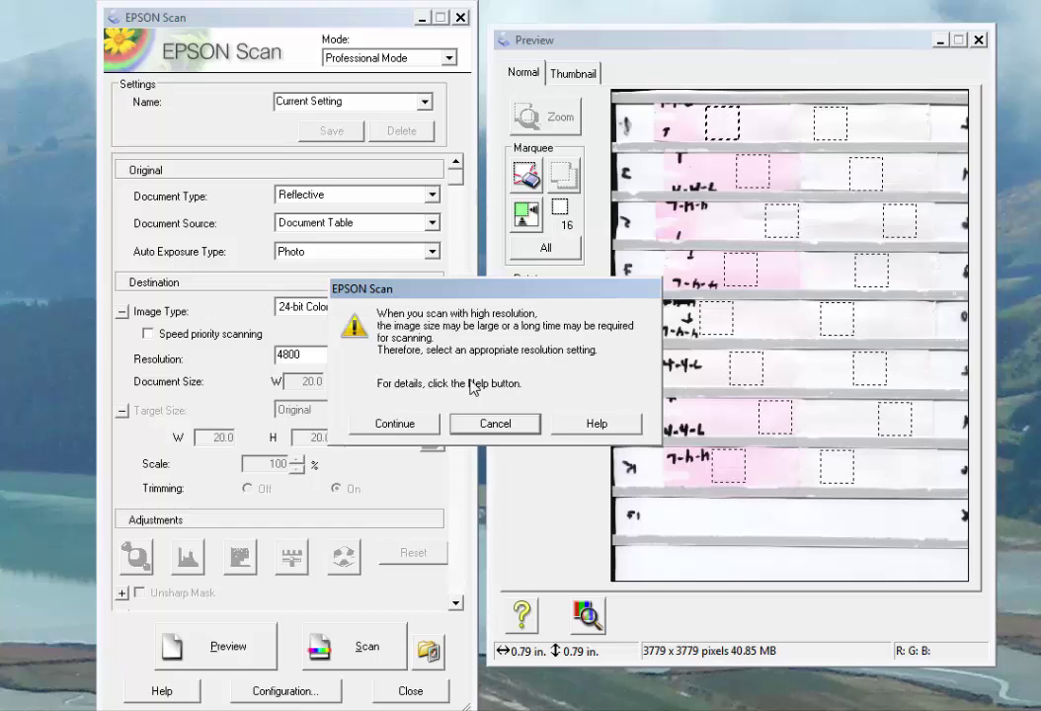
Step: Continue past the high-resolution warning to scan all 16 marquees at 4800 dpi
click(395, 424)
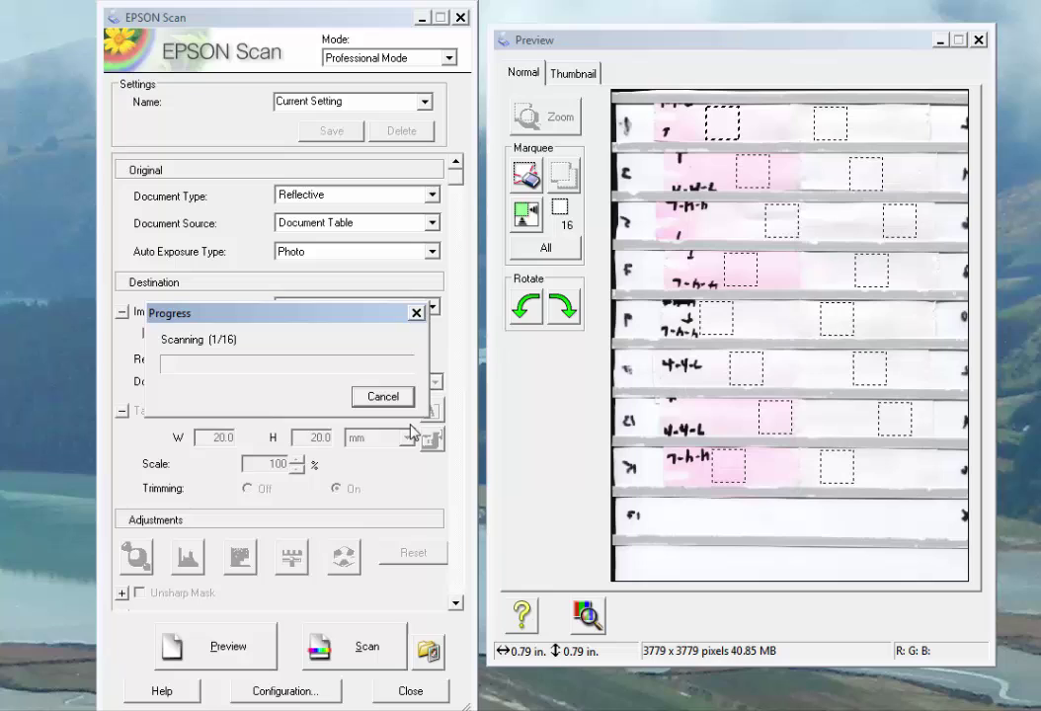